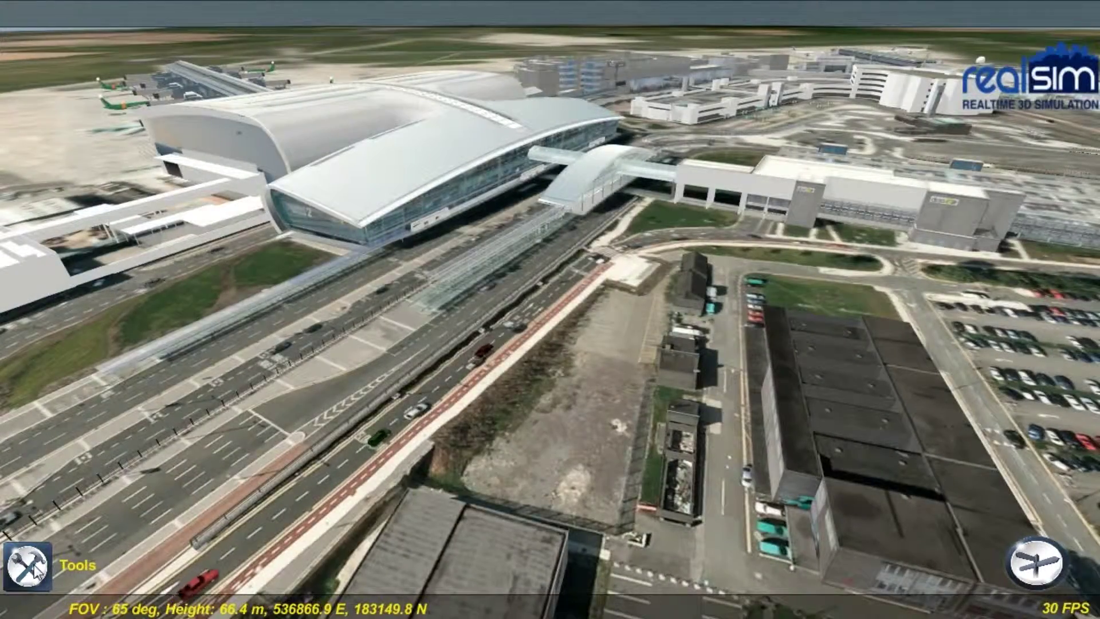
Show the tools and measure the distance along the red path from the road junction to the side road beside the office building.
left_click(35, 569)
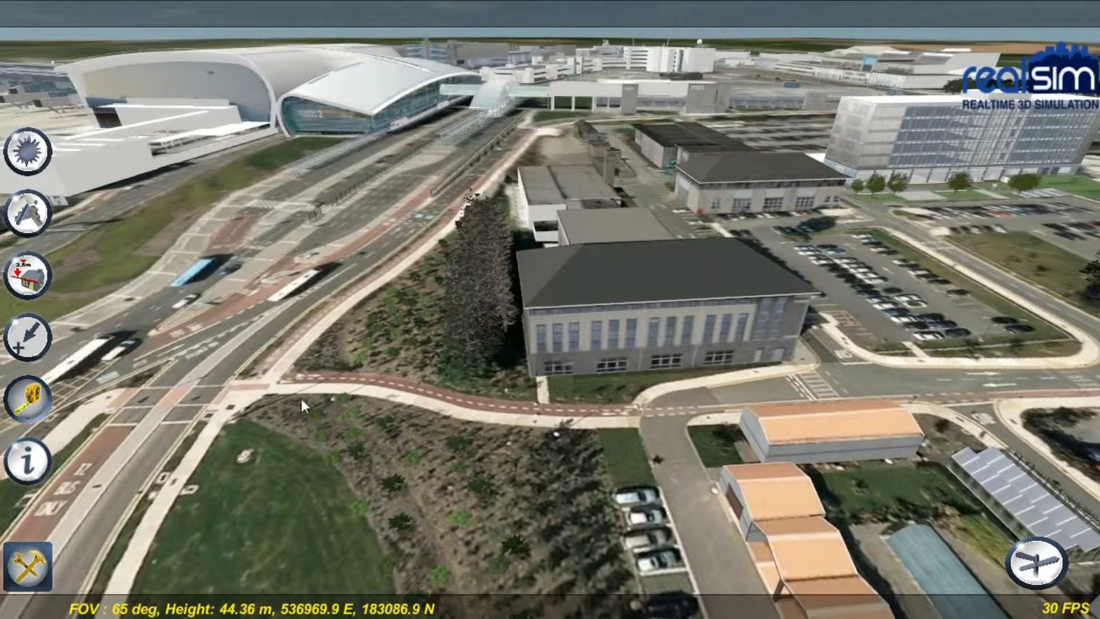
left_click(290, 379)
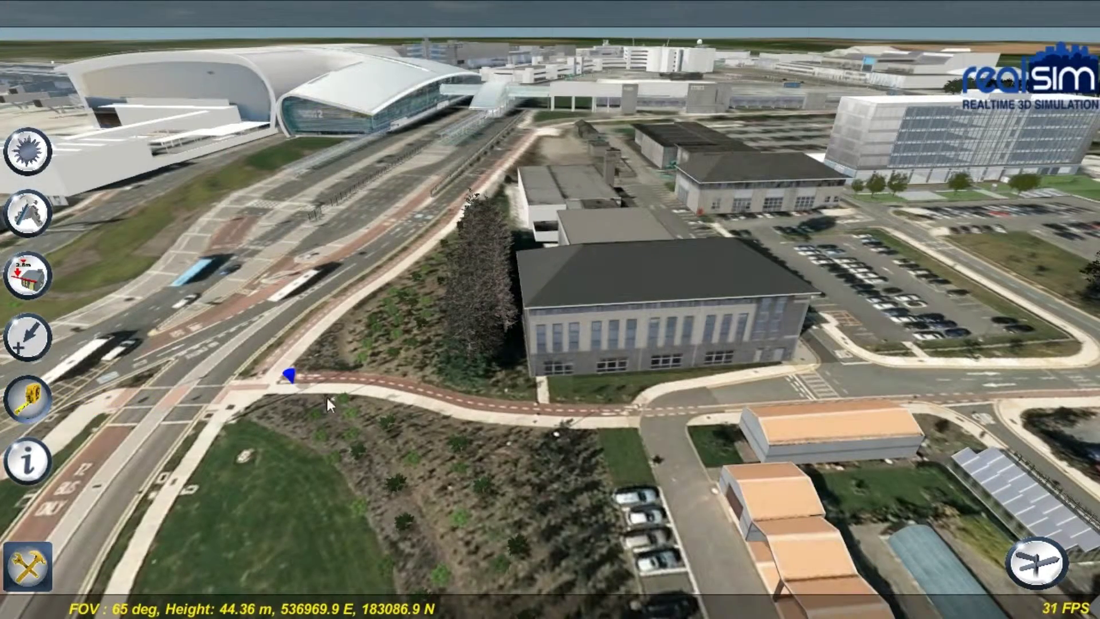
left_click(627, 411)
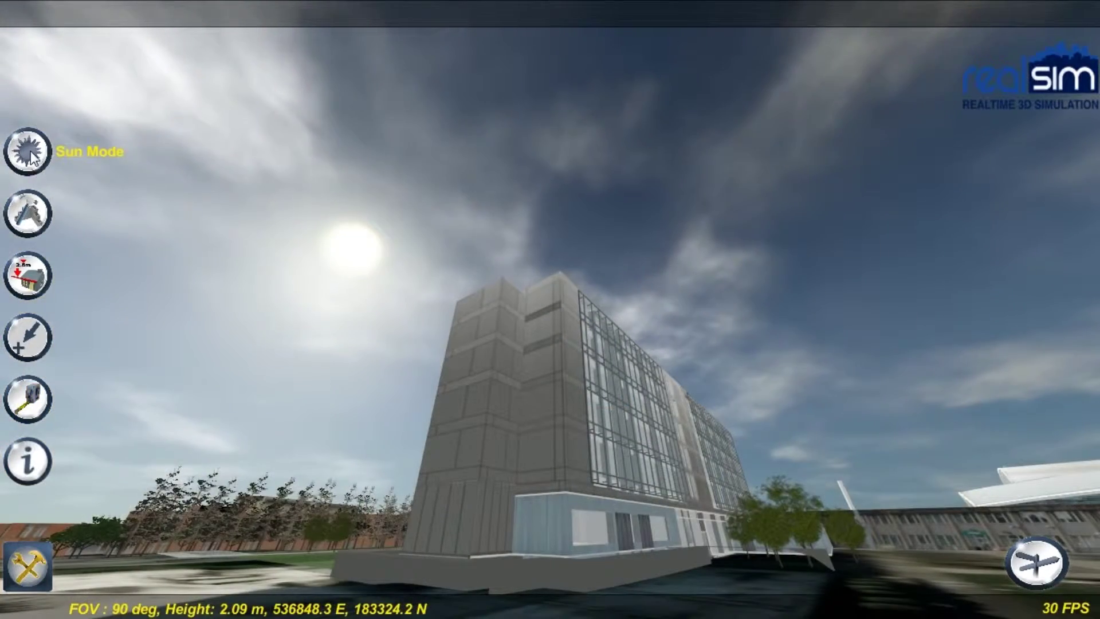
Turn on Sun Mode, set the time of day to 14:17 and the date to 6 August, and advance the time toward evening.
left_click(30, 150)
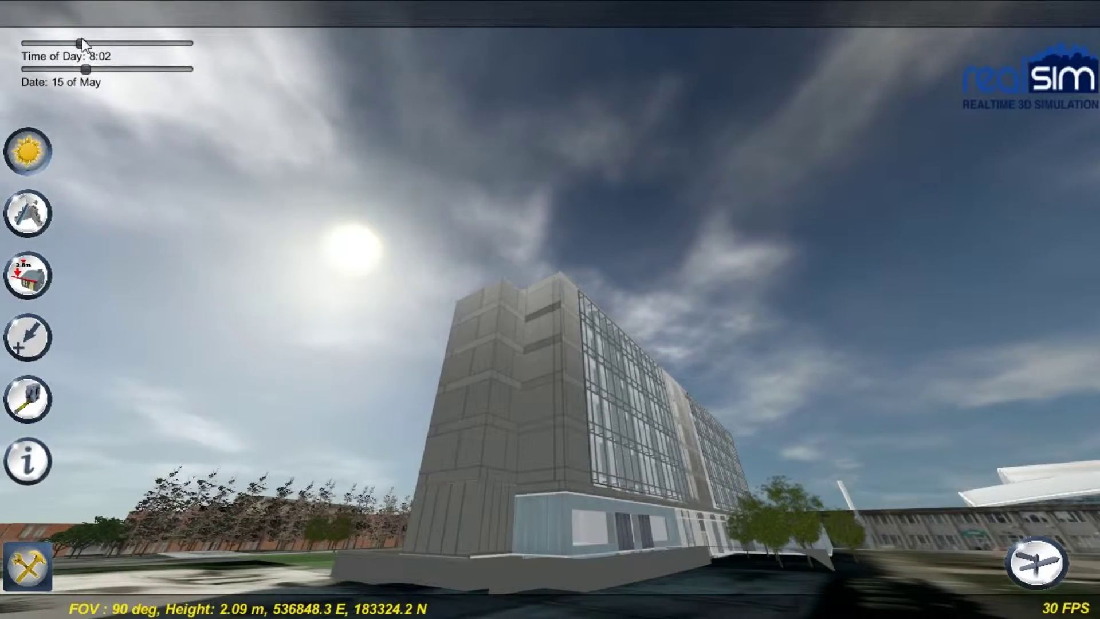
left_click_drag(81, 42, 122, 49)
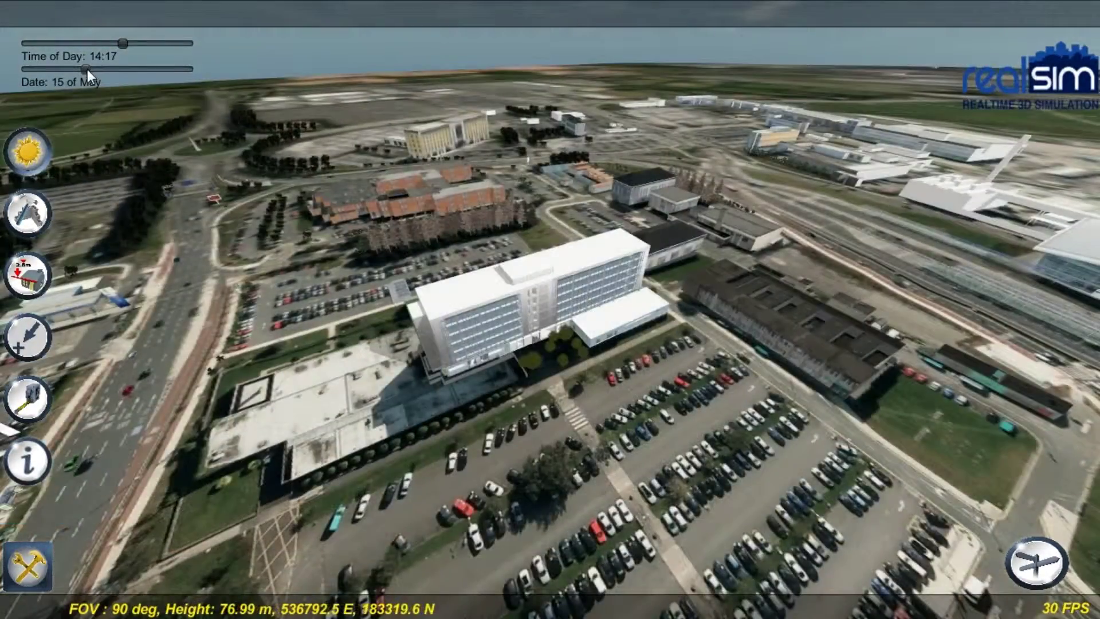
left_click_drag(87, 70, 123, 70)
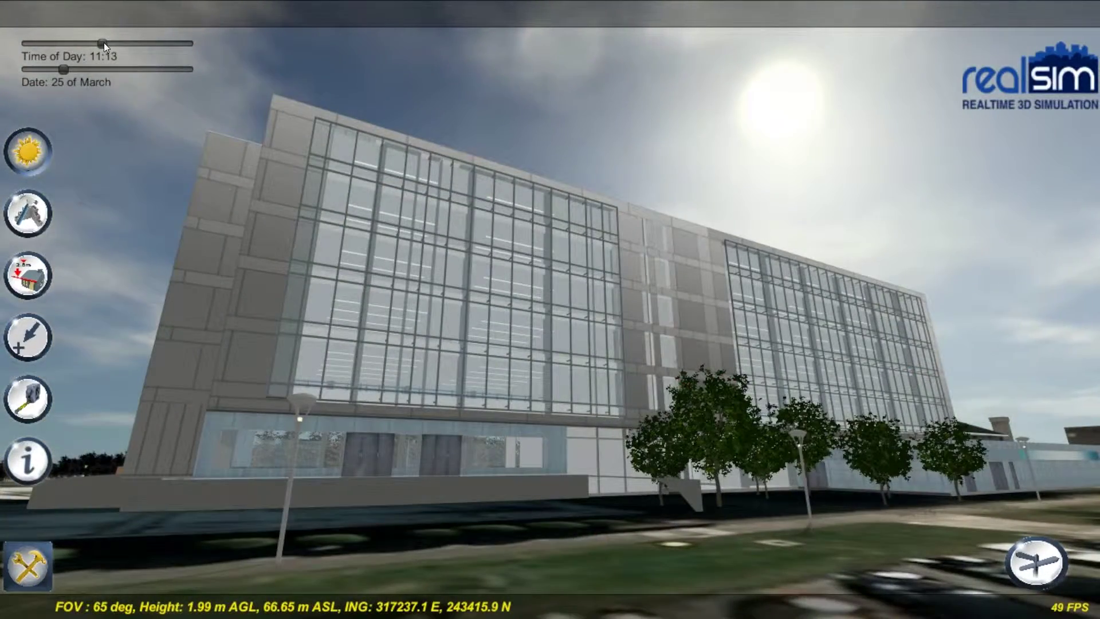
left_click_drag(104, 42, 167, 45)
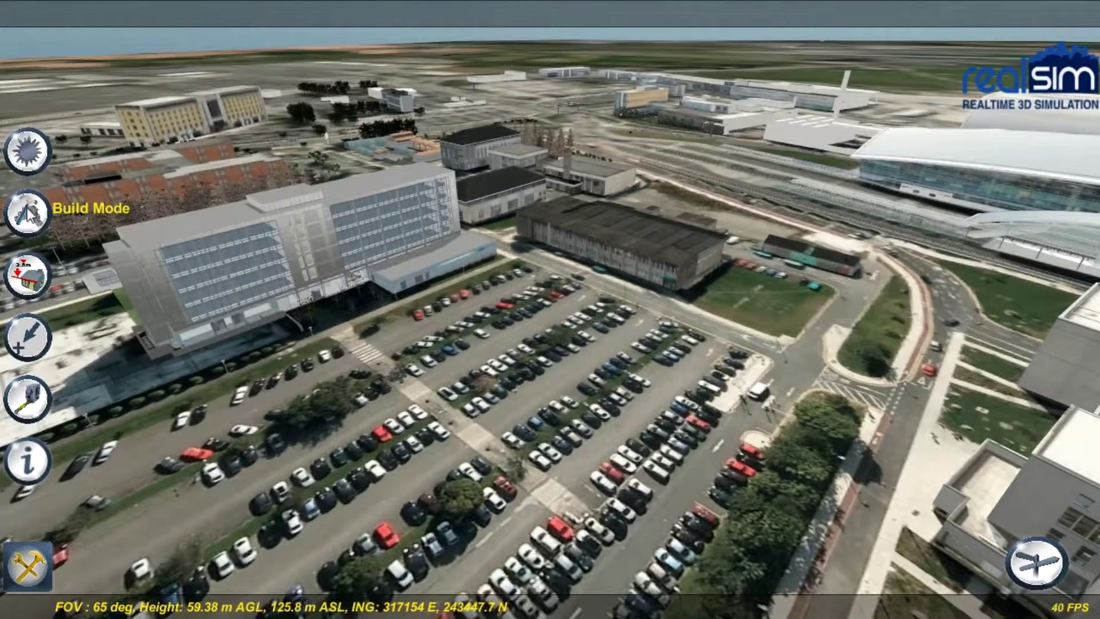
In Build Mode, mark a four-cornered footprint in the car park and generate a building with height 50 and floor interval 3.
left_click(28, 216)
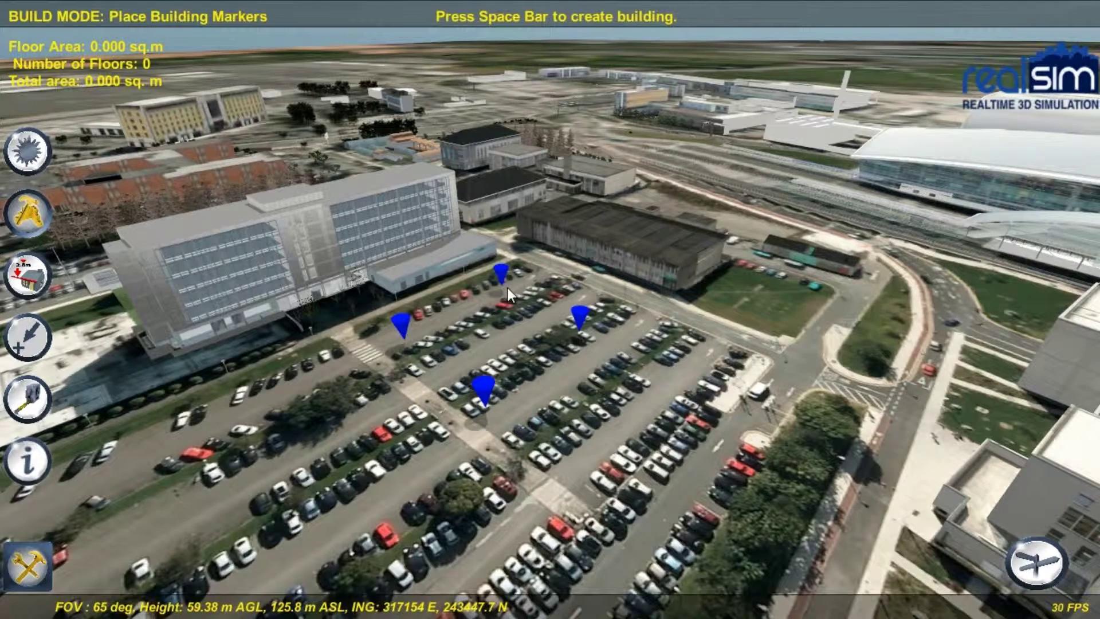
key("space")
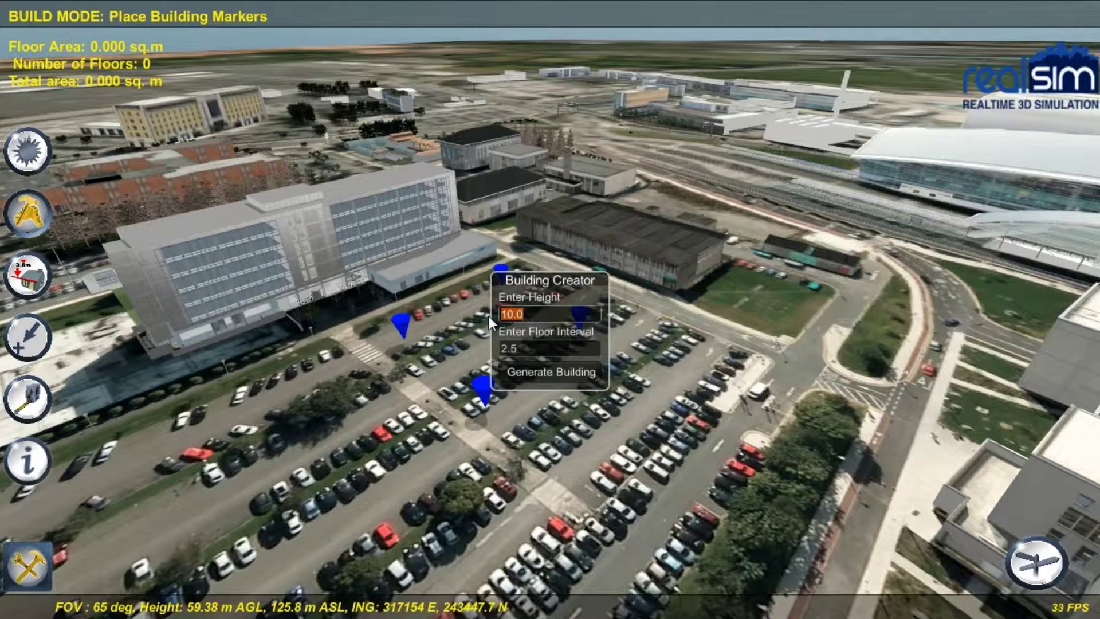
left_click(506, 349)
type("3")
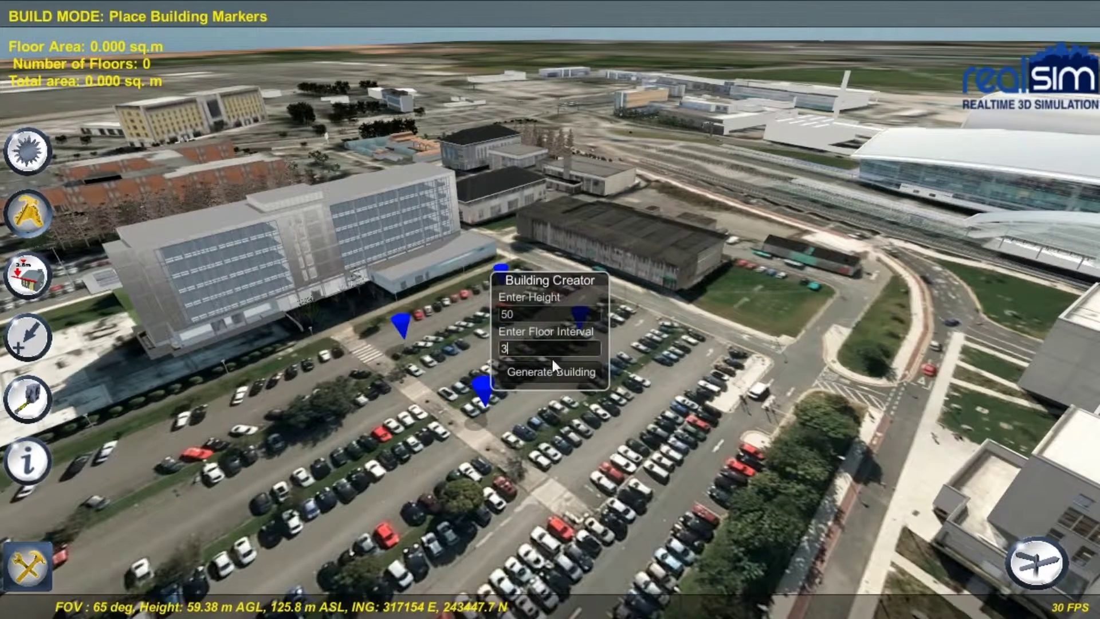
left_click(552, 371)
Turn on Sun Mode and set the time of day to 10:28 to study the new tower's shadow.
right_click_drag(508, 436, 631, 435)
key("a")
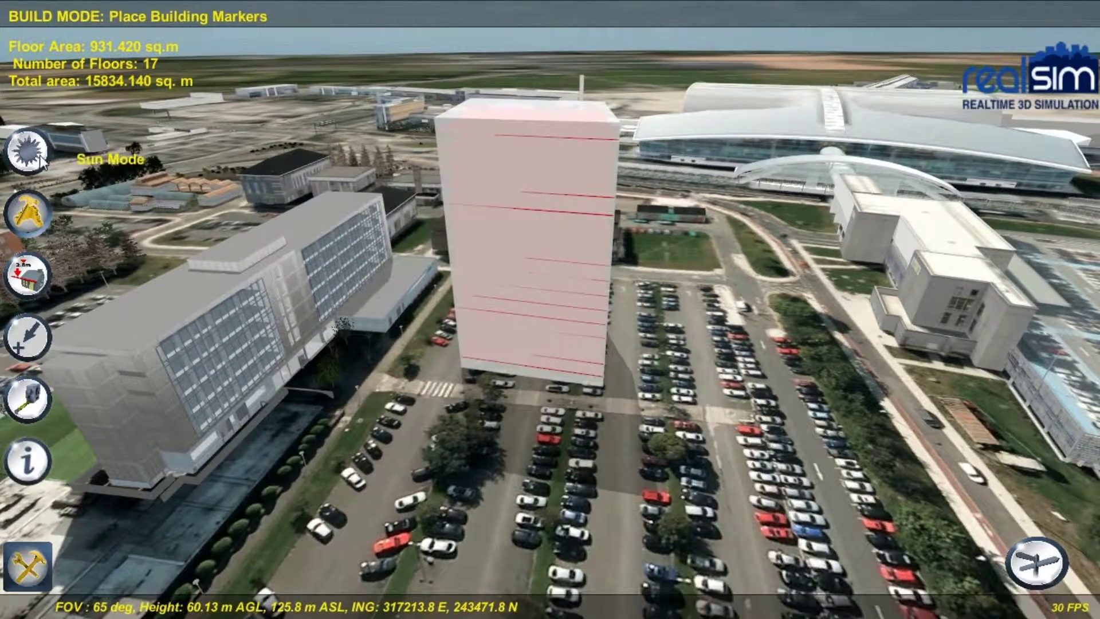
left_click(42, 154)
left_click_drag(105, 41, 81, 48)
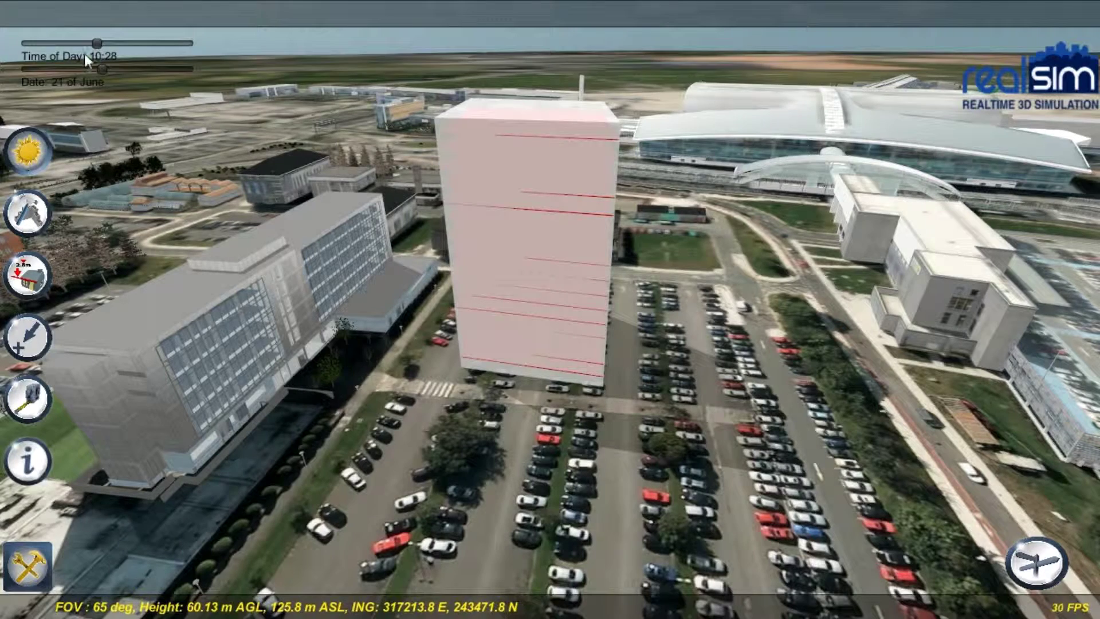
Return to Build Mode and adjust the generated tower block directly in the model.
left_click(45, 220)
left_click(44, 218)
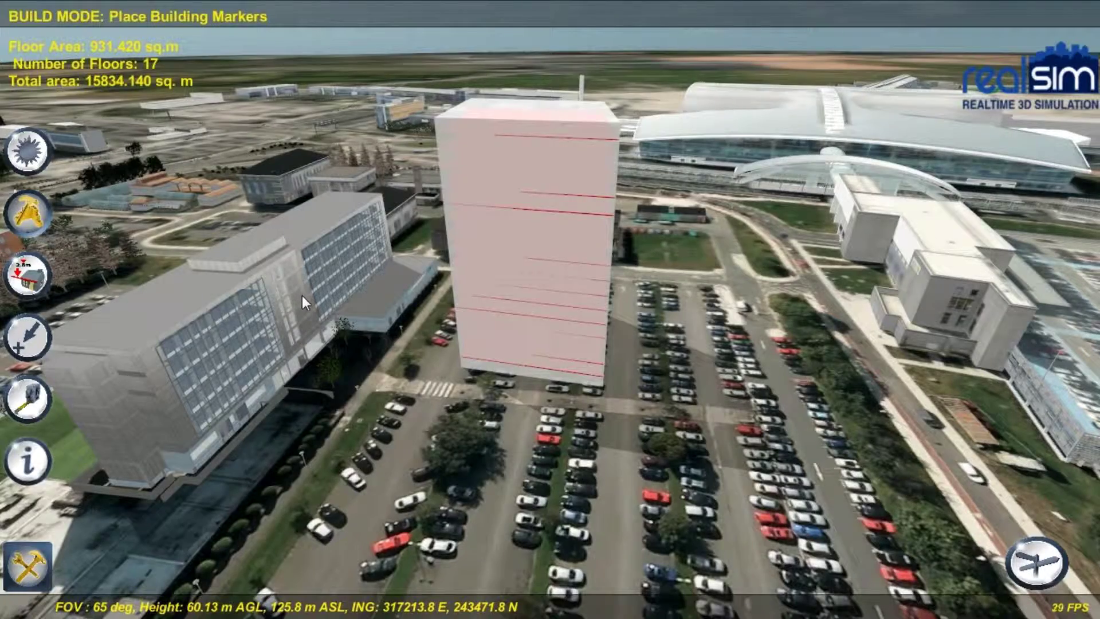
middle_click_drag(302, 297, 155, 289)
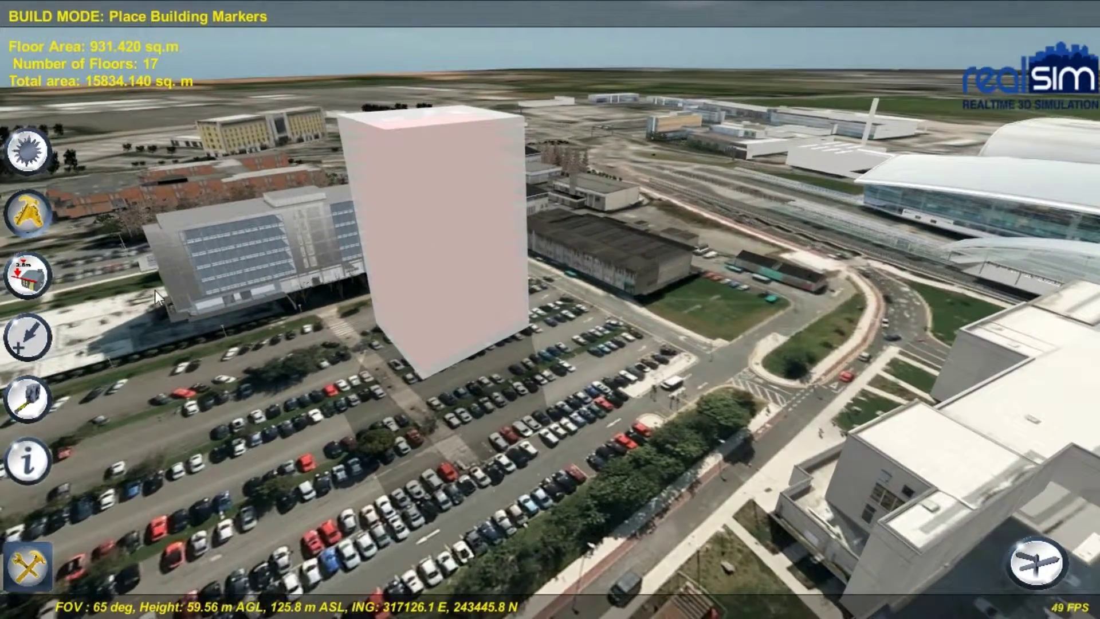
left_click_drag(427, 216, 462, 331)
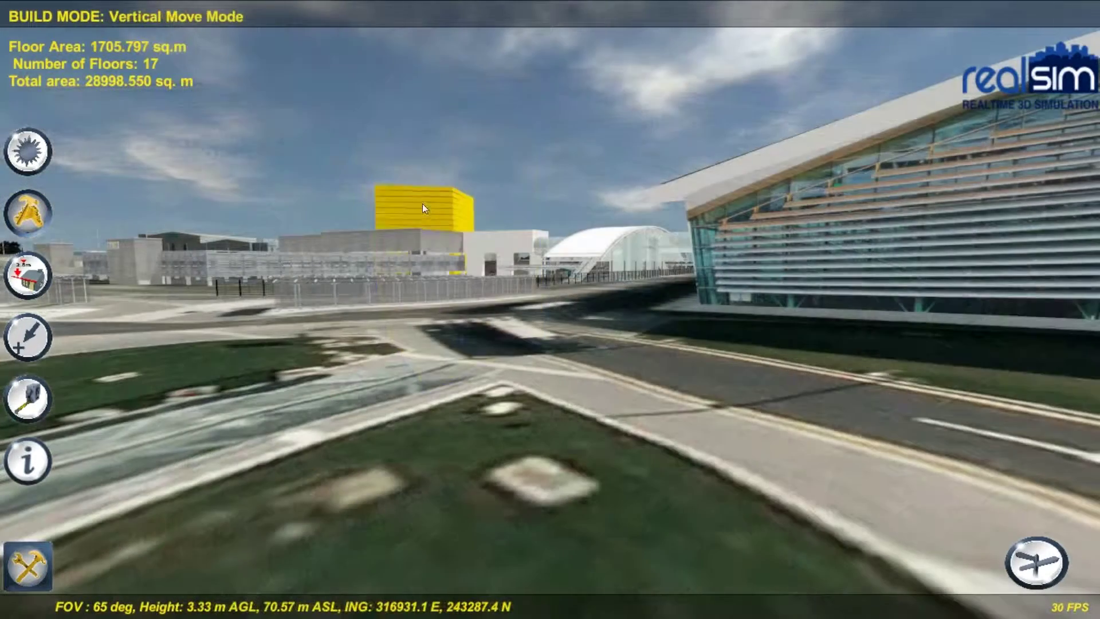
mouse_move(422, 204)
left_mouse_down()
mouse_move(423, 216)
mouse_move(426, 185)
mouse_move(428, 198)
left_mouse_up()
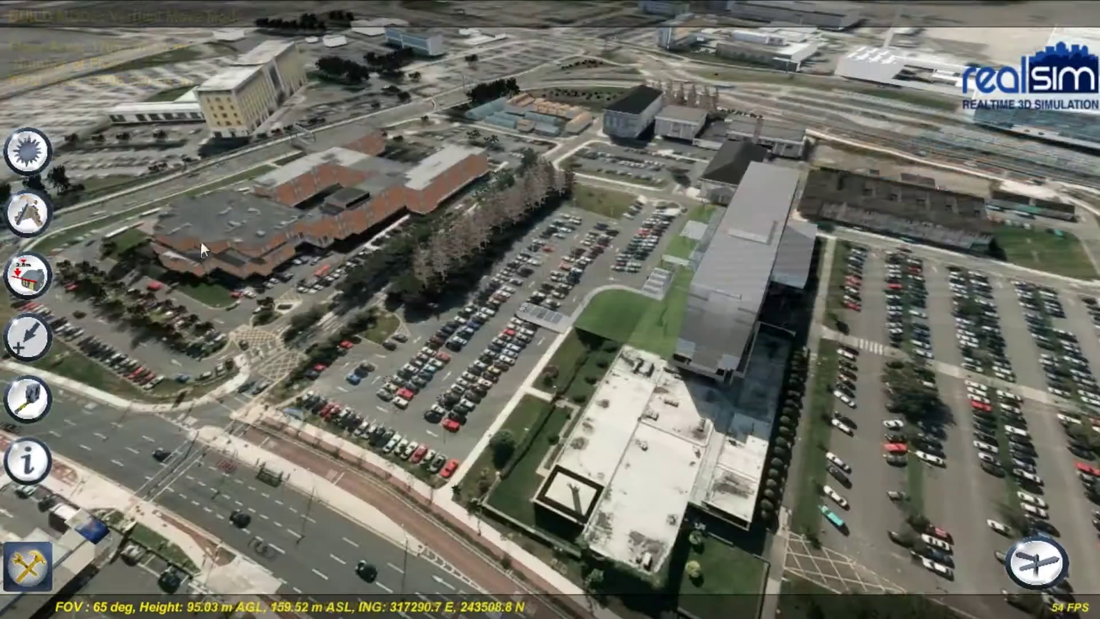
Place a ready-made Building model in the car park between the red-brick complex and the office block, and adjust its orientation.
left_click(37, 333)
left_click(1042, 98)
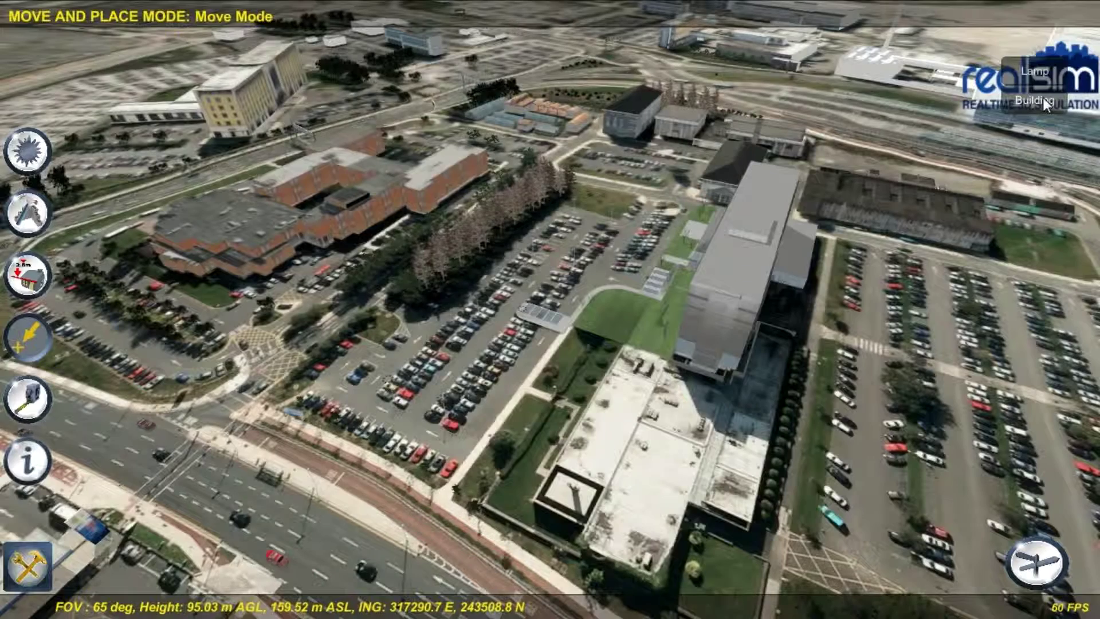
left_click(465, 331)
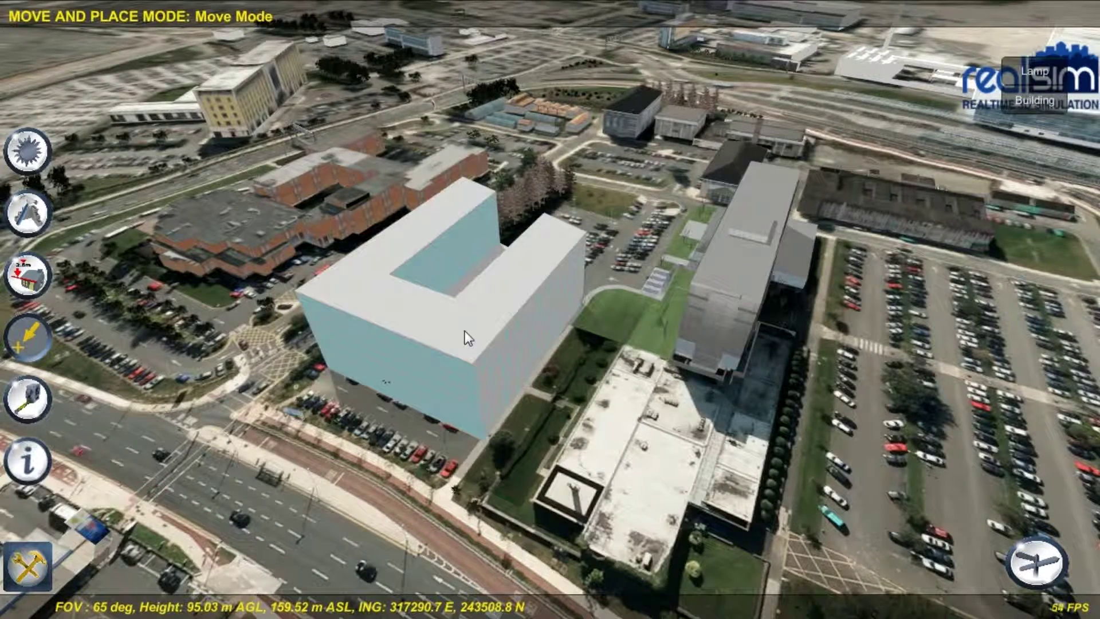
key("r")
mouse_move(469, 331)
left_mouse_down()
mouse_move(518, 331)
mouse_move(450, 342)
left_mouse_up()
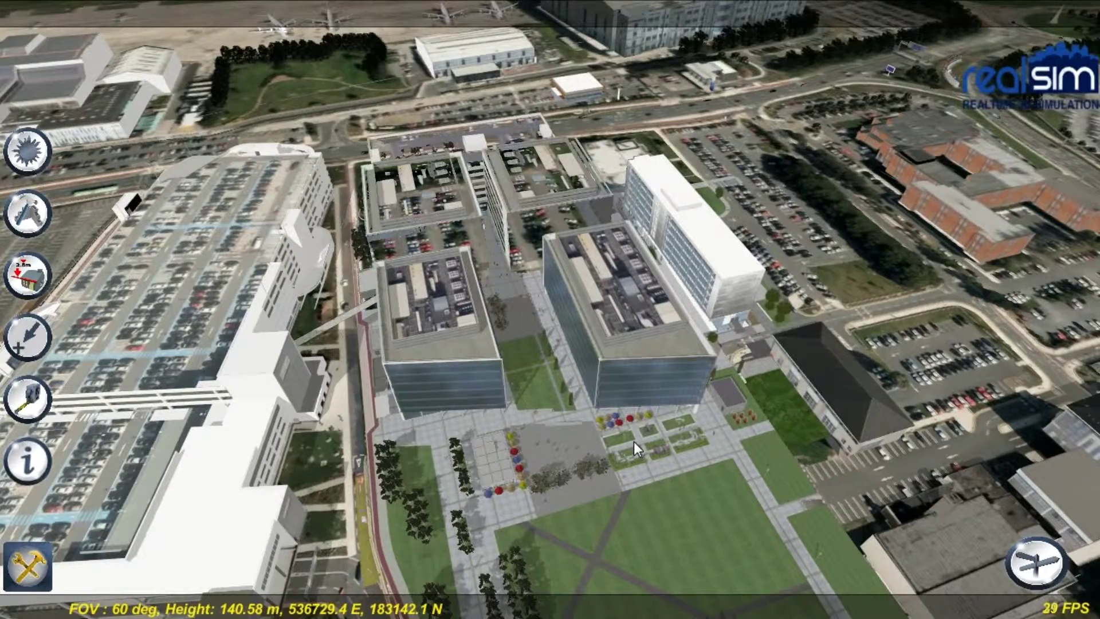
middle_click_drag(634, 441, 633, 308)
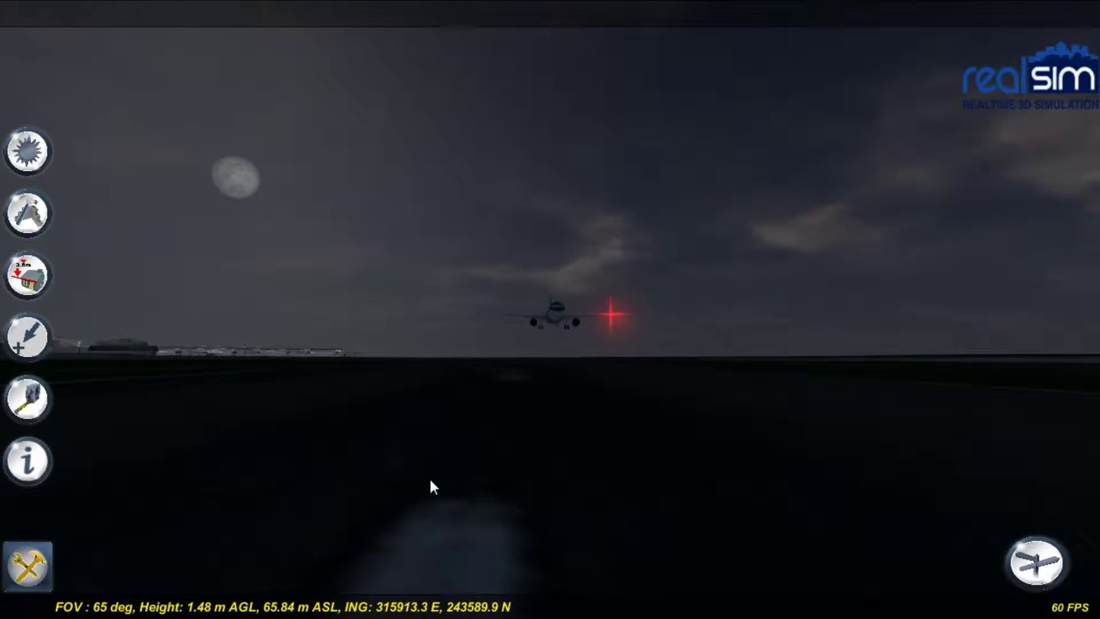
left_click_drag(516, 465, 1099, 442)
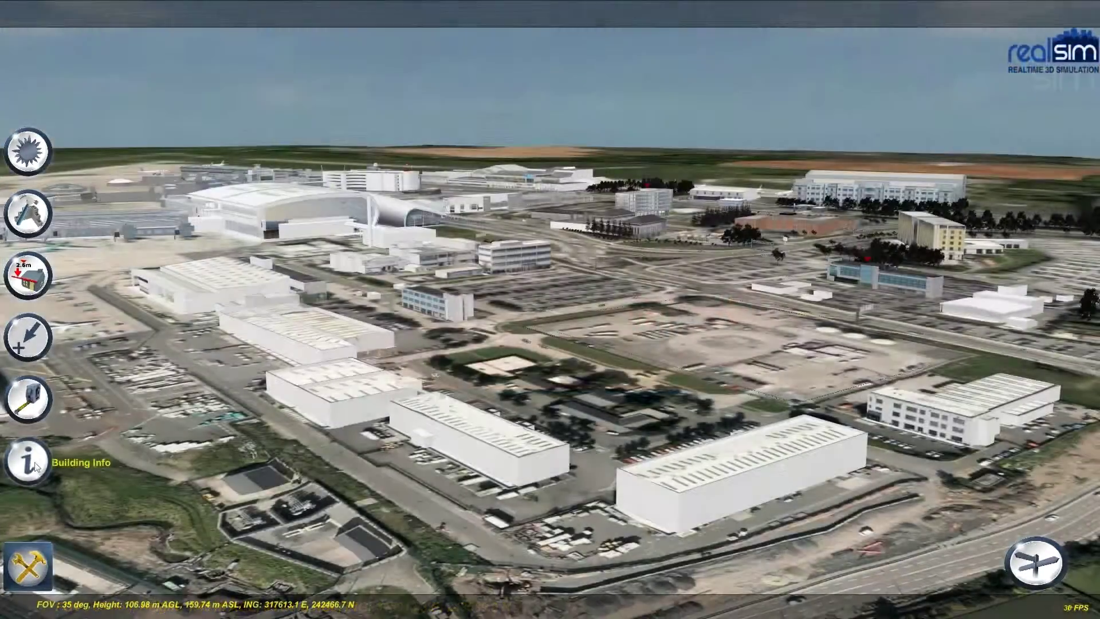
Look up the building information of the One DAC office block and close its information sheet.
left_click(34, 461)
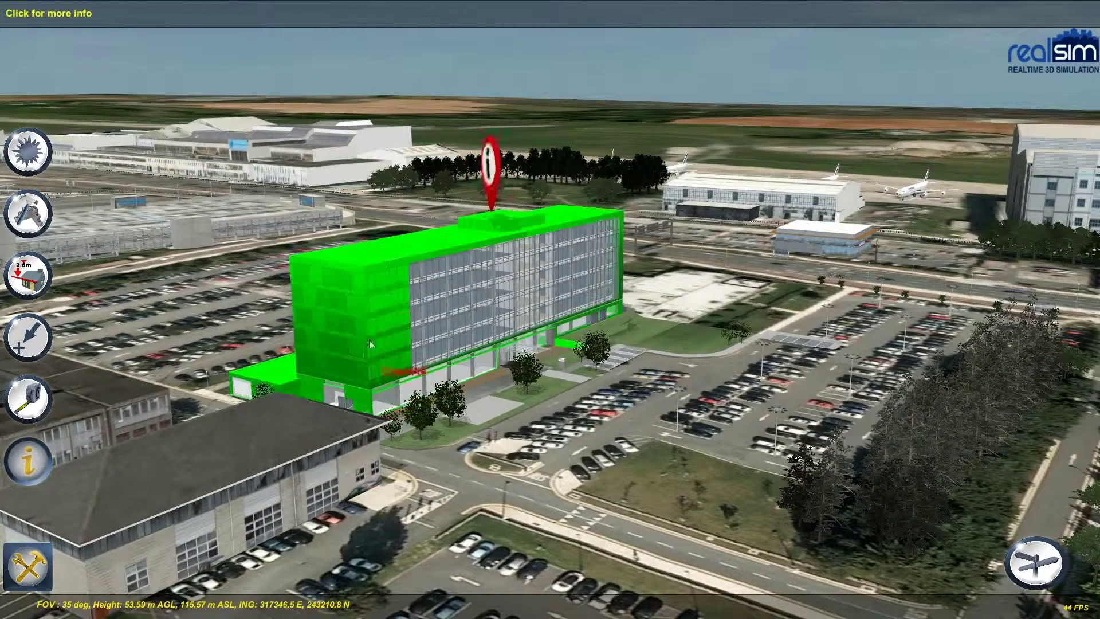
left_click(387, 287)
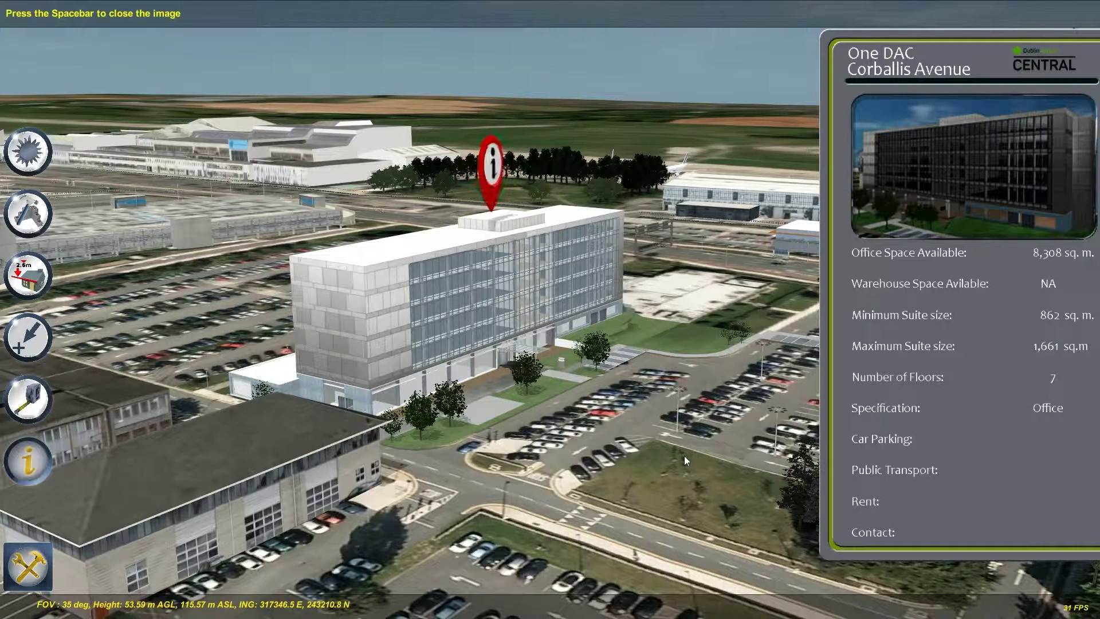
key("space")
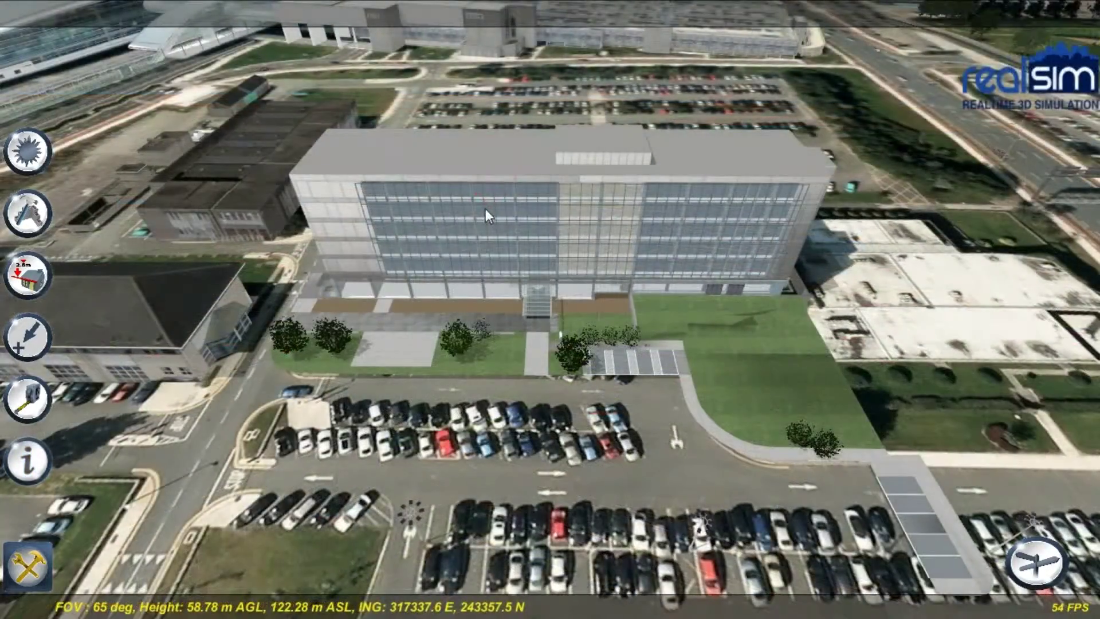
Examine the labelled room layout of the office building's floor 2 from directly above.
left_click_drag(486, 209, 487, 260)
scroll(487, 260, "down", 5)
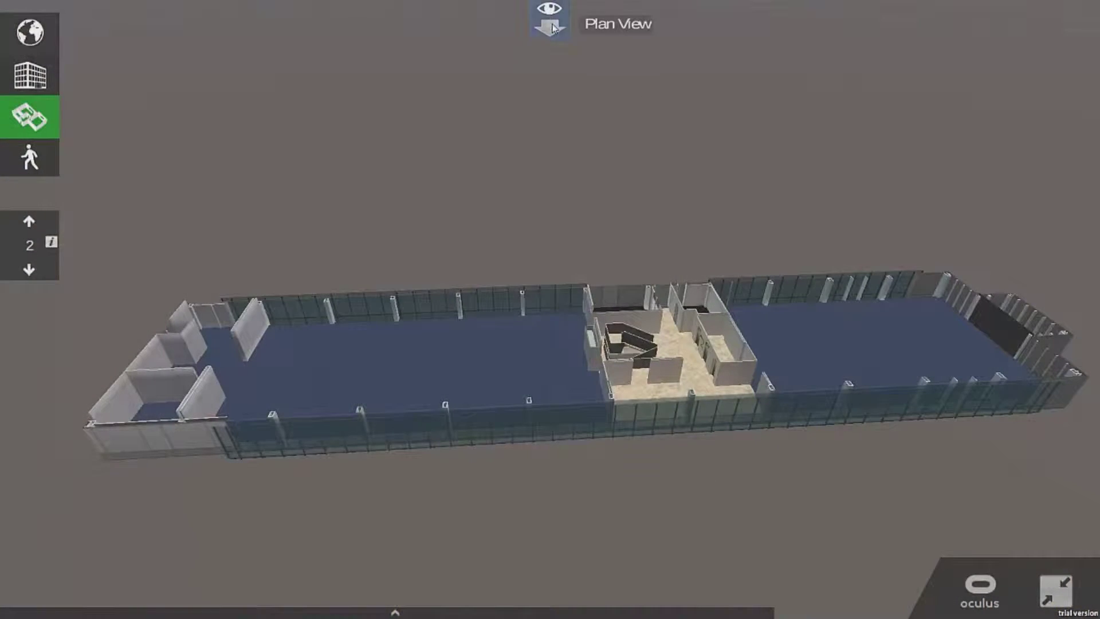
left_click(550, 26)
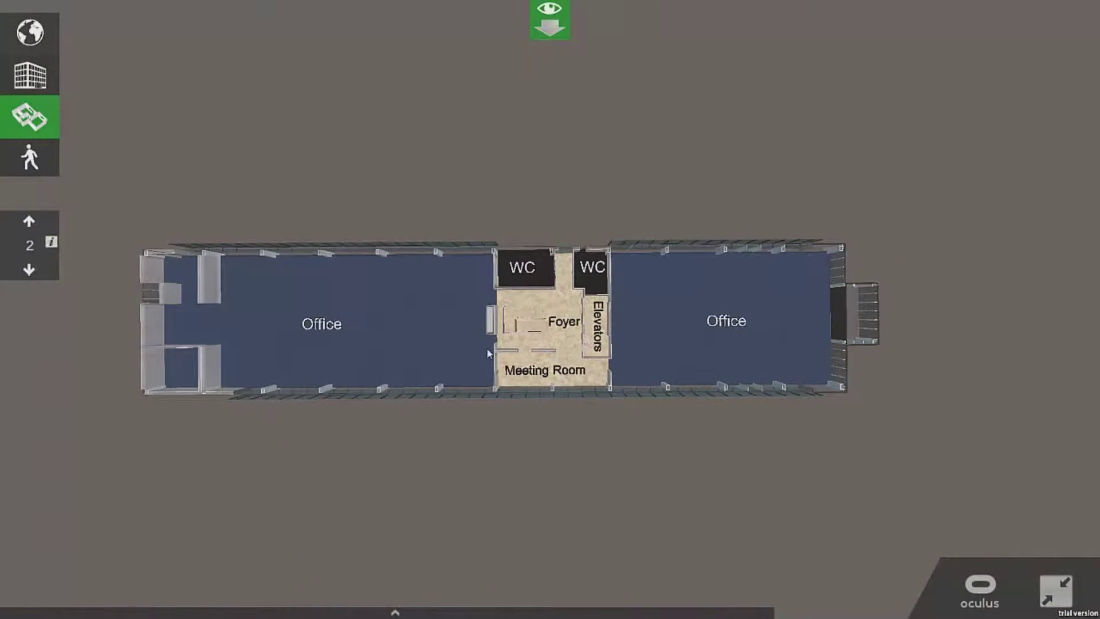
scroll(487, 350, "up", 4)
left_click_drag(322, 348, 349, 349)
Return the floor model to the perspective view and step down to the ground floor.
left_click(548, 28)
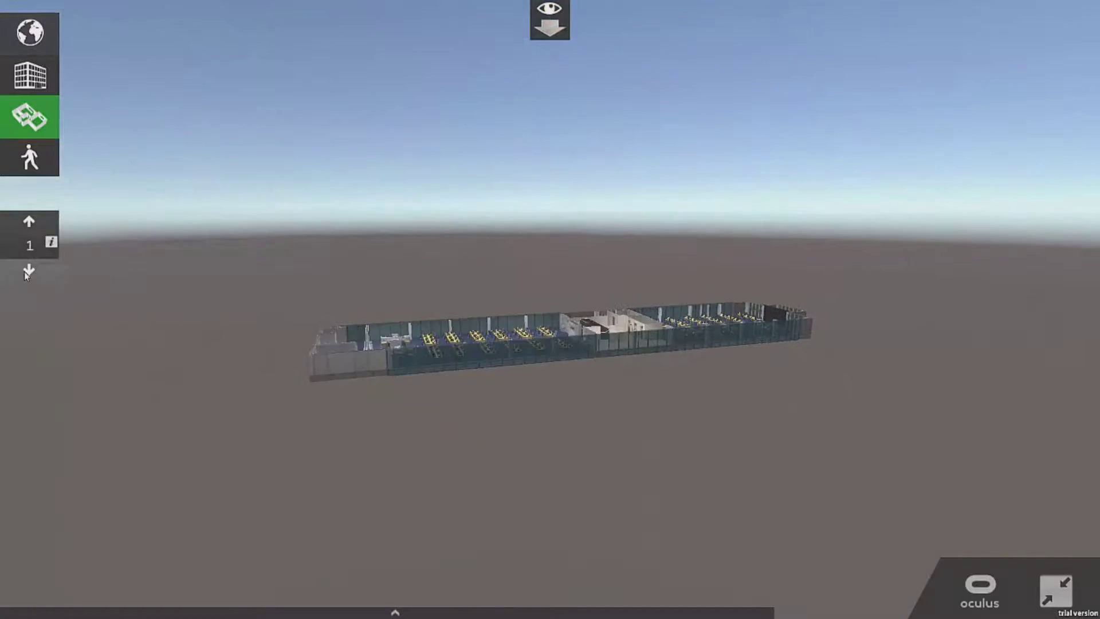
left_click(25, 272)
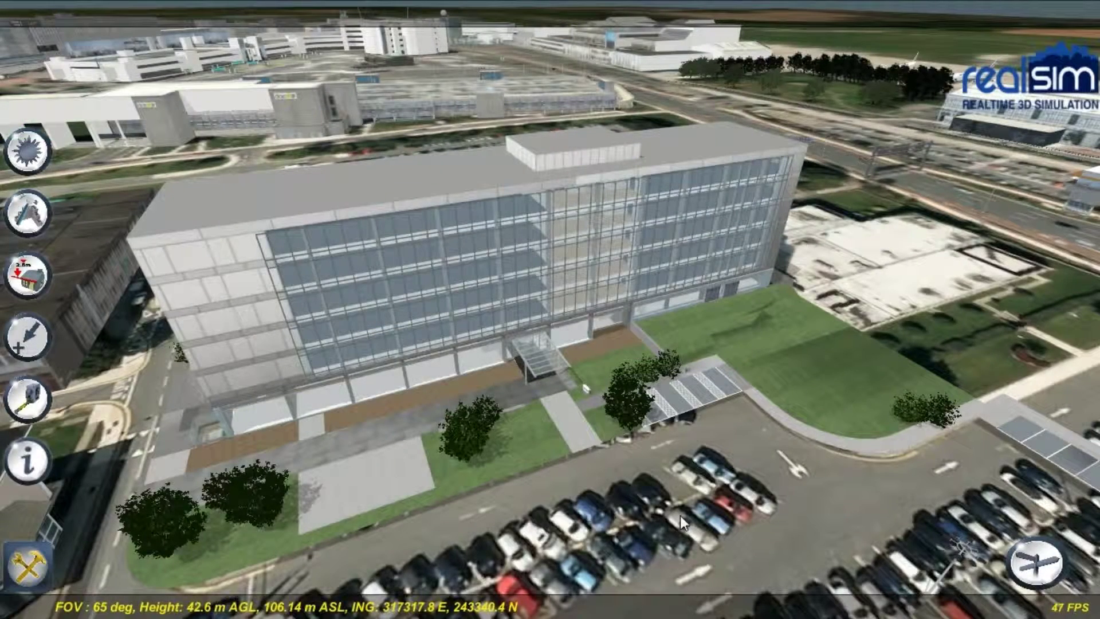
key("h")
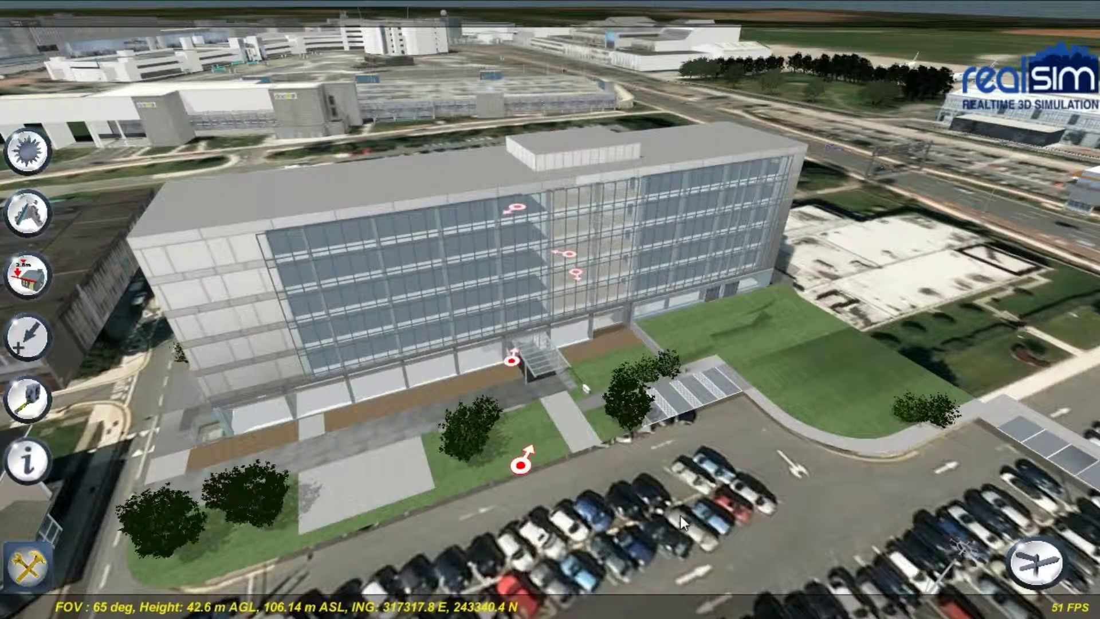
View the rendered images attached to the office building's front entrance and top-floor hotspots, closing each one.
left_click_drag(536, 506, 520, 473)
key("Page_Down")
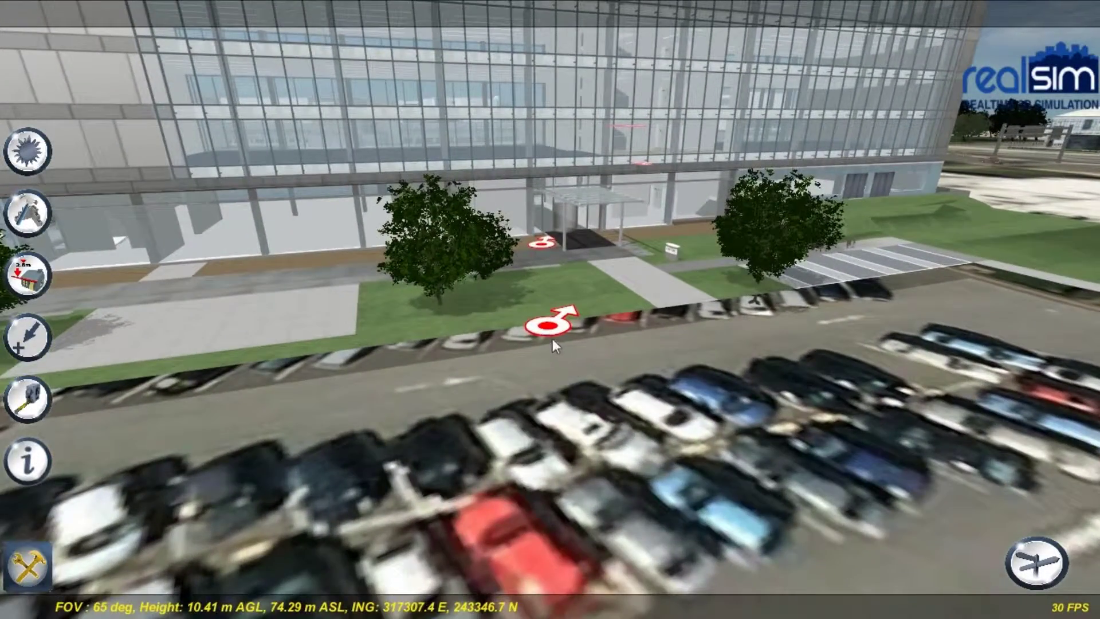
left_click(547, 329)
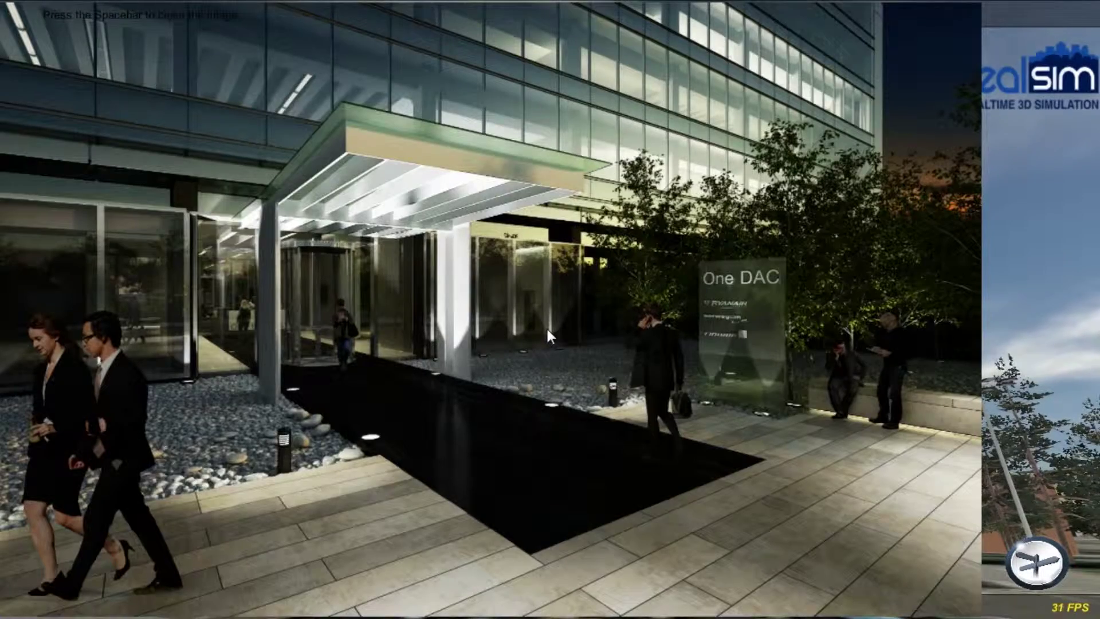
key("space")
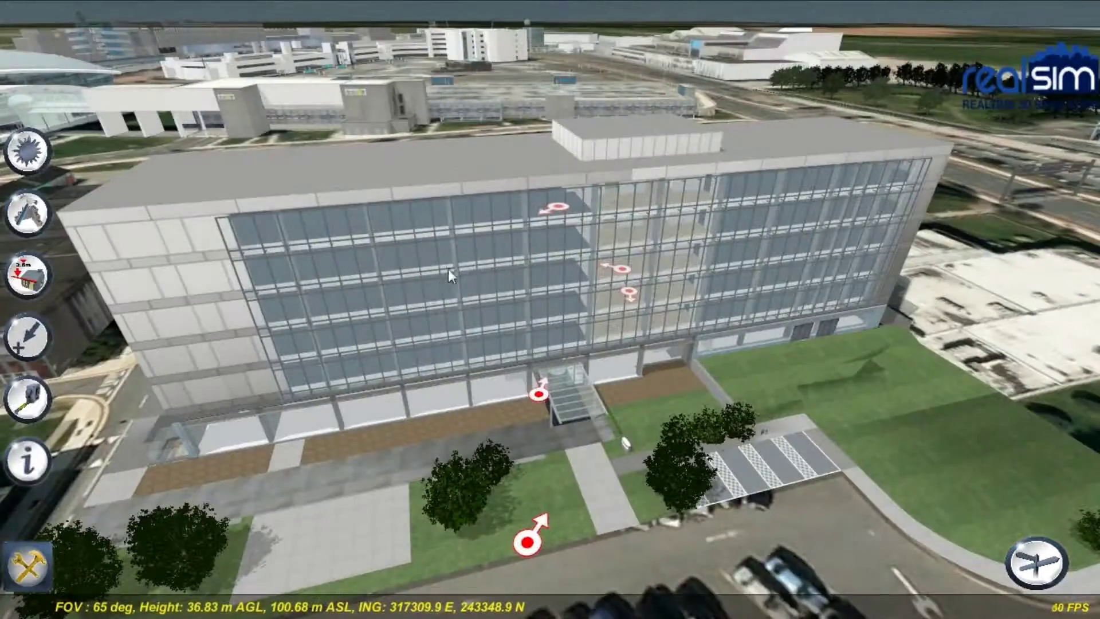
left_click(558, 208)
key("space")
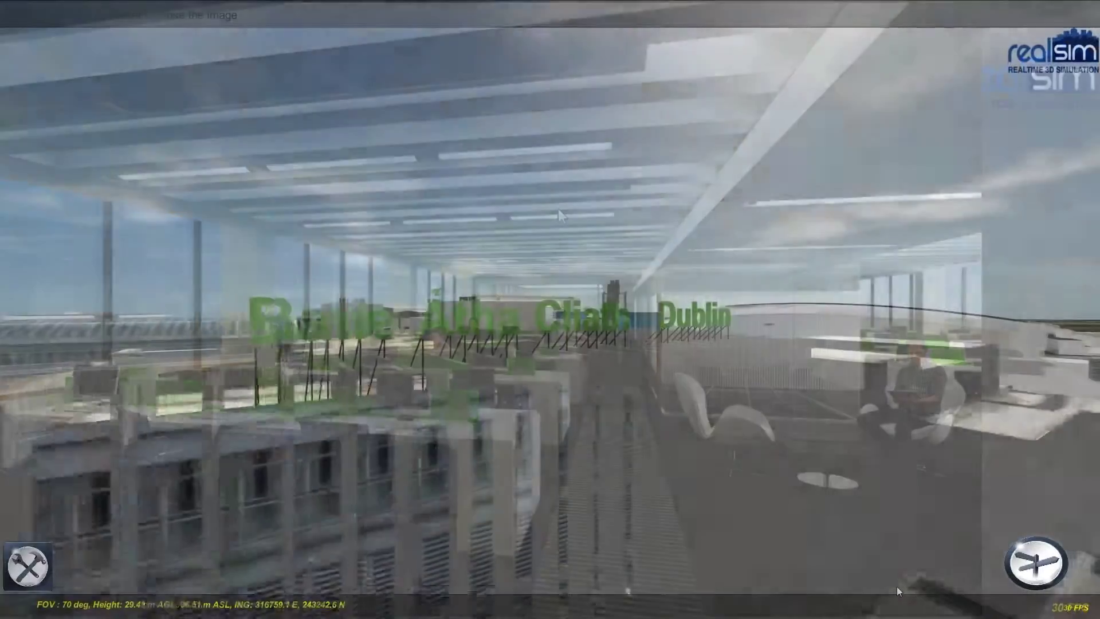